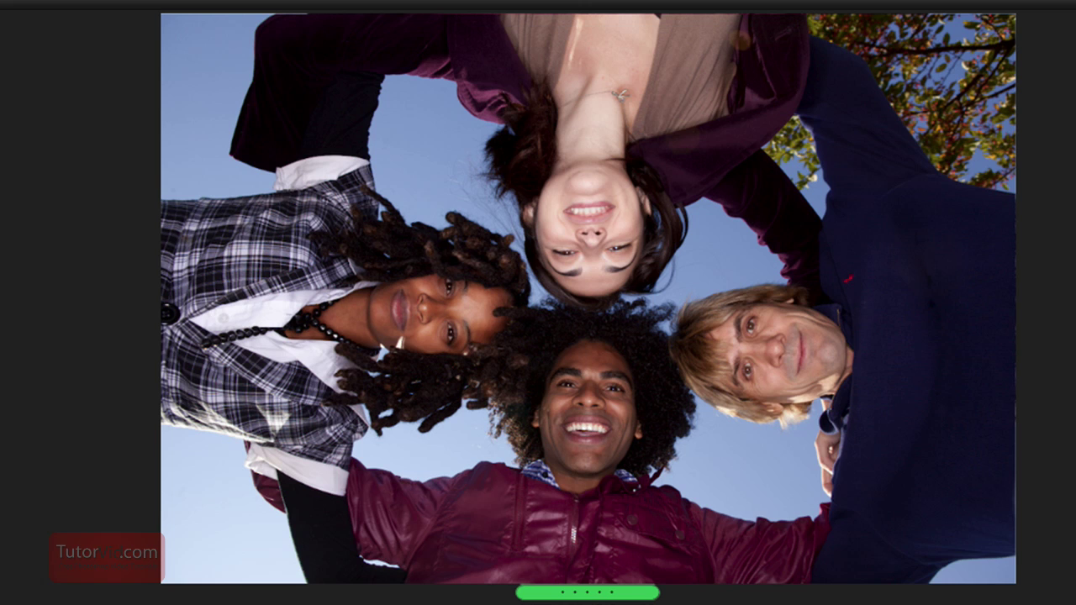
Load the two selected group photos from Bridge into a single Photoshop document as separate layers.
key("Right")
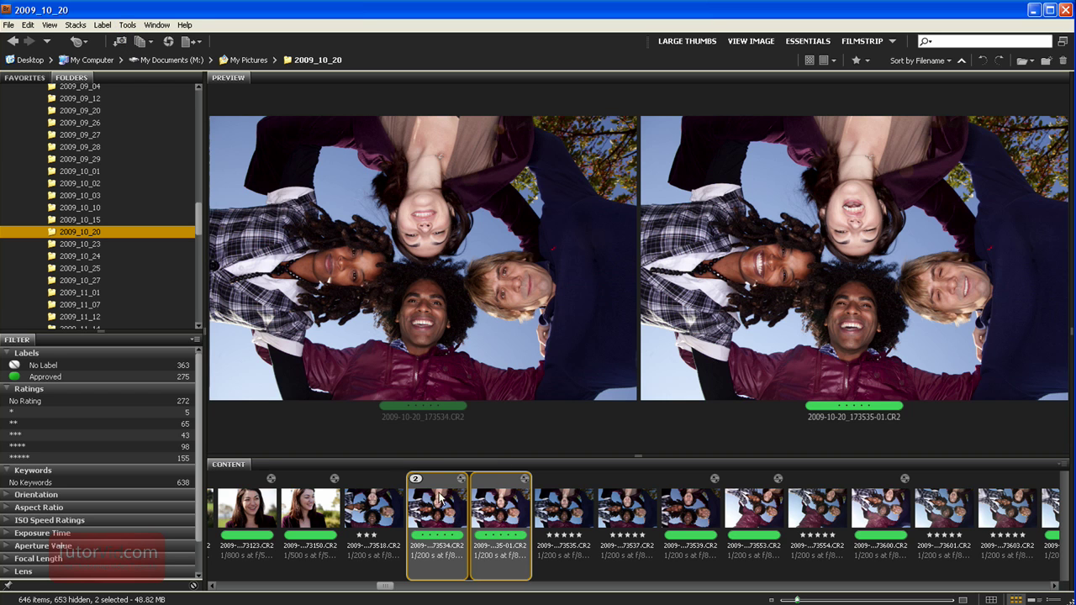
left_click(128, 25)
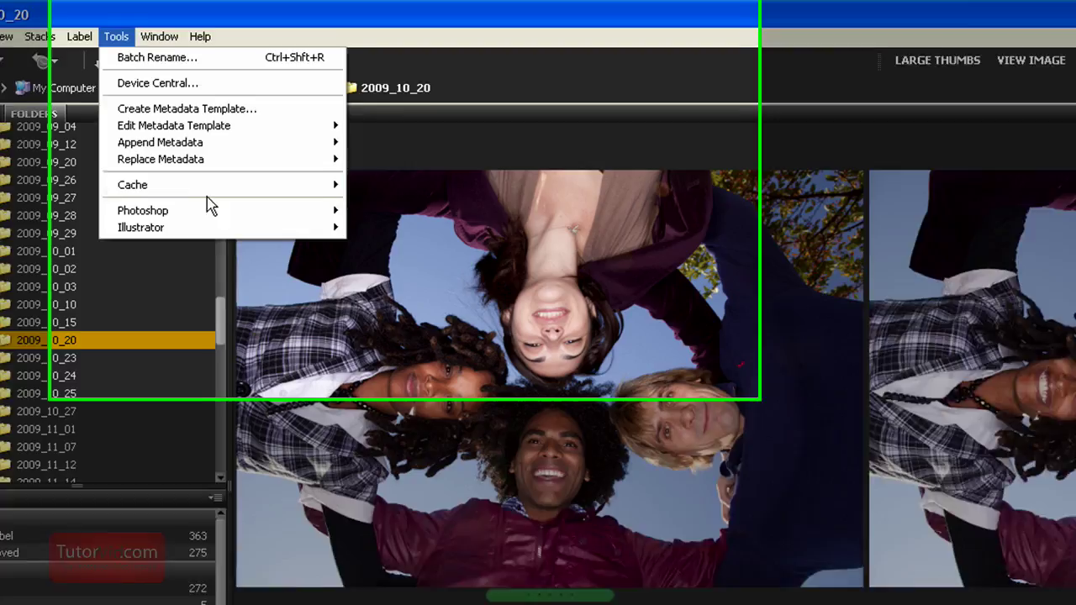
mouse_move(203, 144)
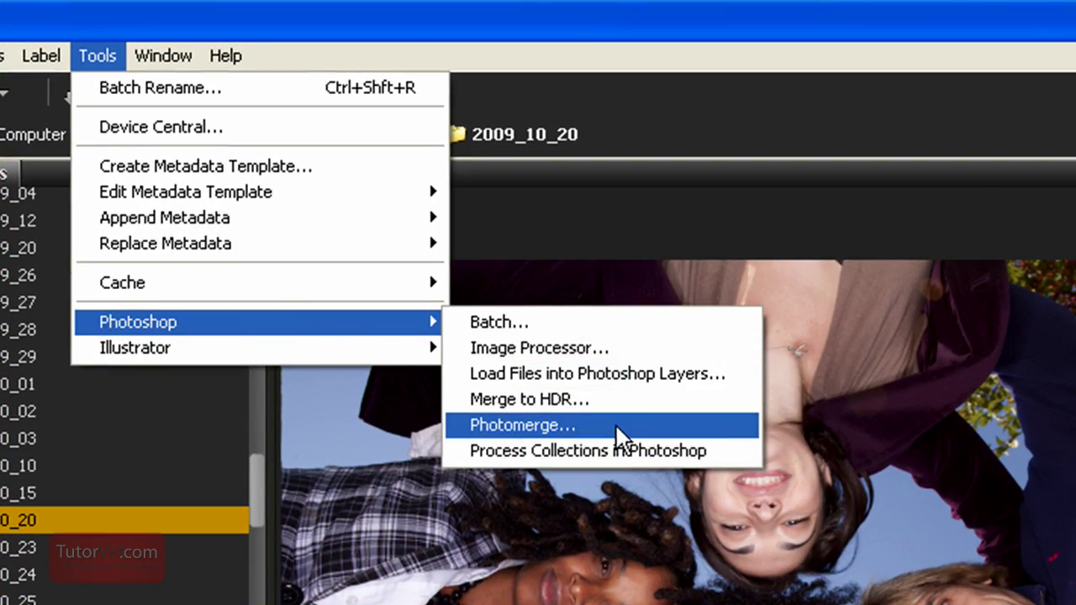
left_click(687, 383)
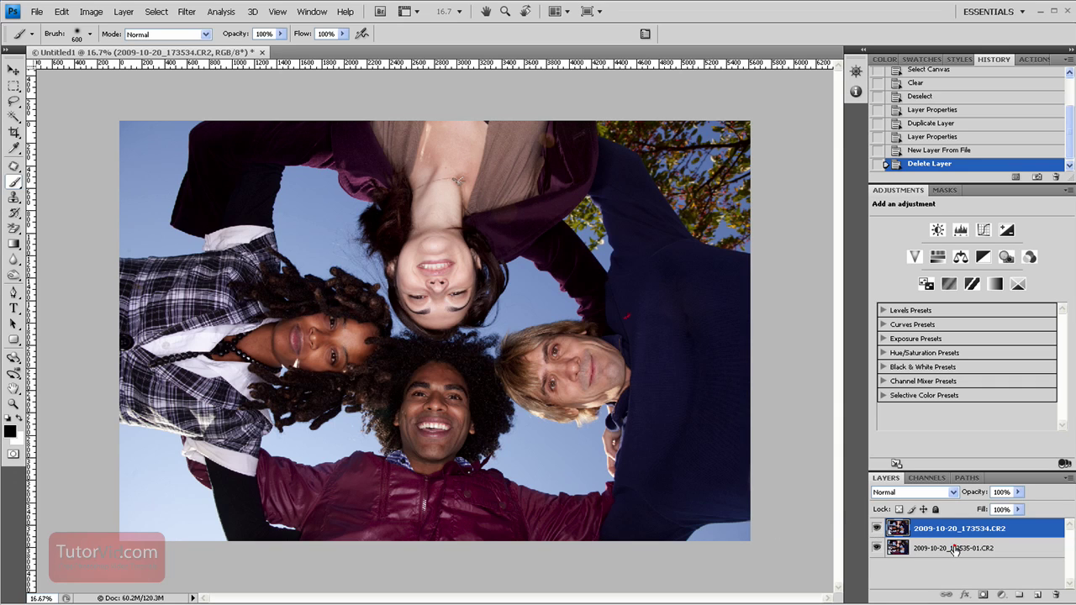
Compare the two photo layers, then select both and run Auto-Align Layers on them.
left_click(877, 528)
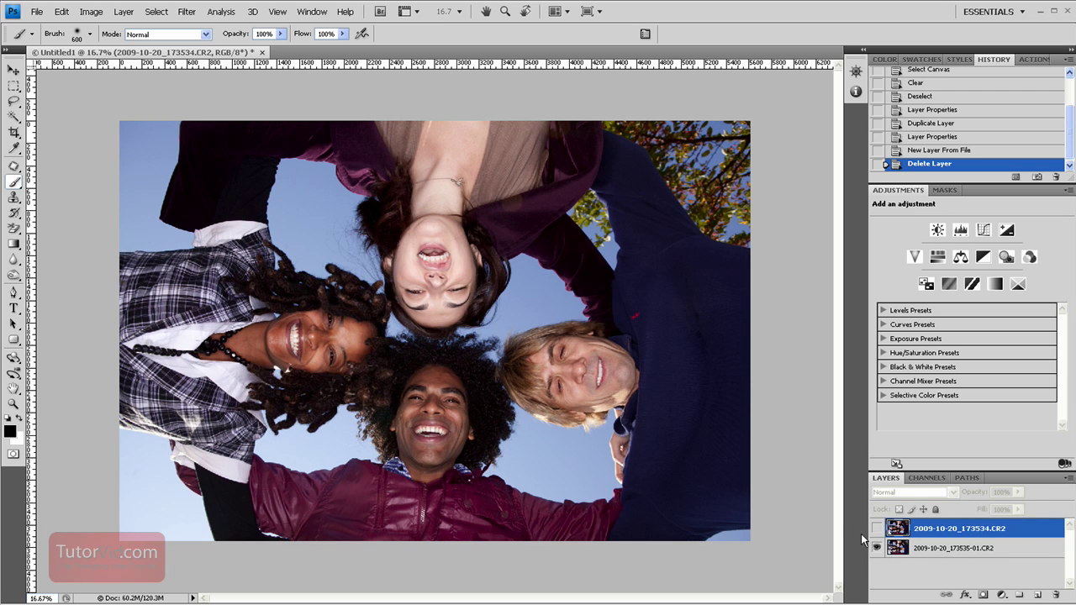
left_click(877, 528)
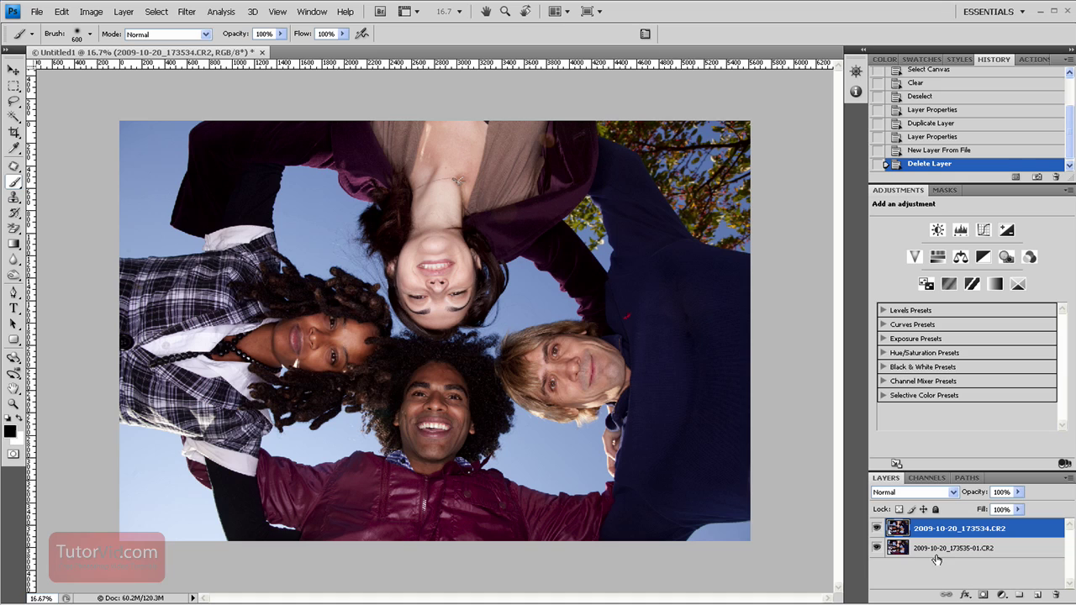
left_click(947, 548, "shift")
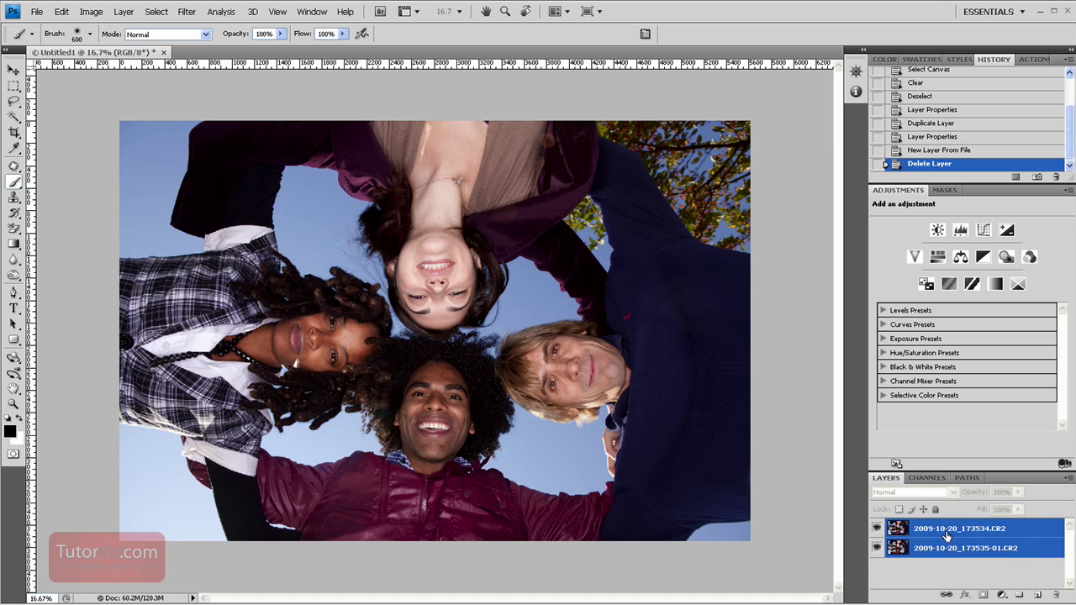
left_click(61, 12)
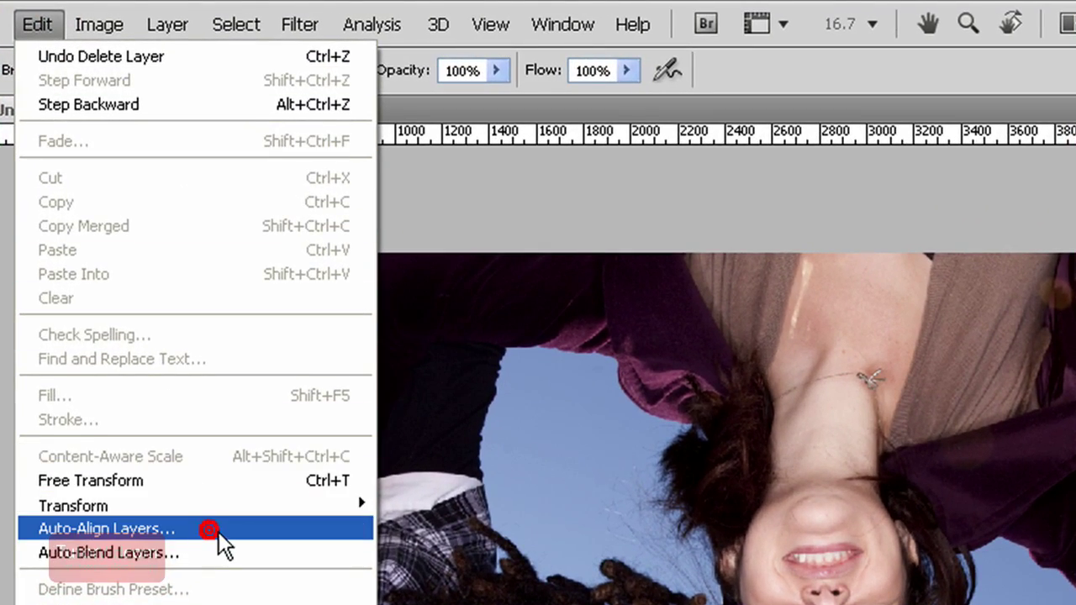
left_click(219, 531)
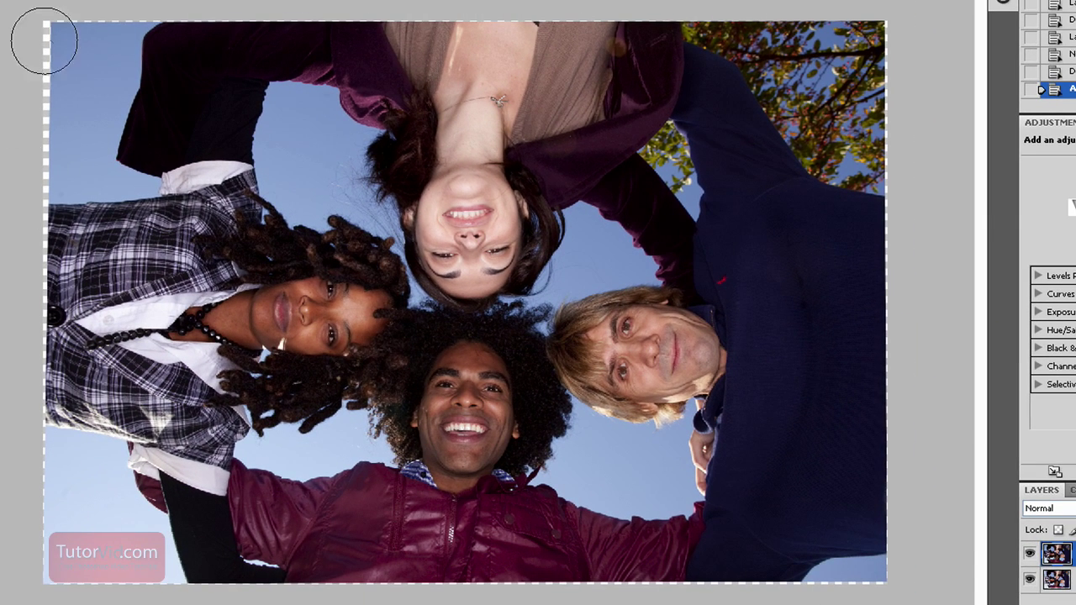
Crop the image just inside the uneven edges and check the alignment by comparing the two layers.
key("c")
left_click_drag(58, 29, 875, 576)
key("Return")
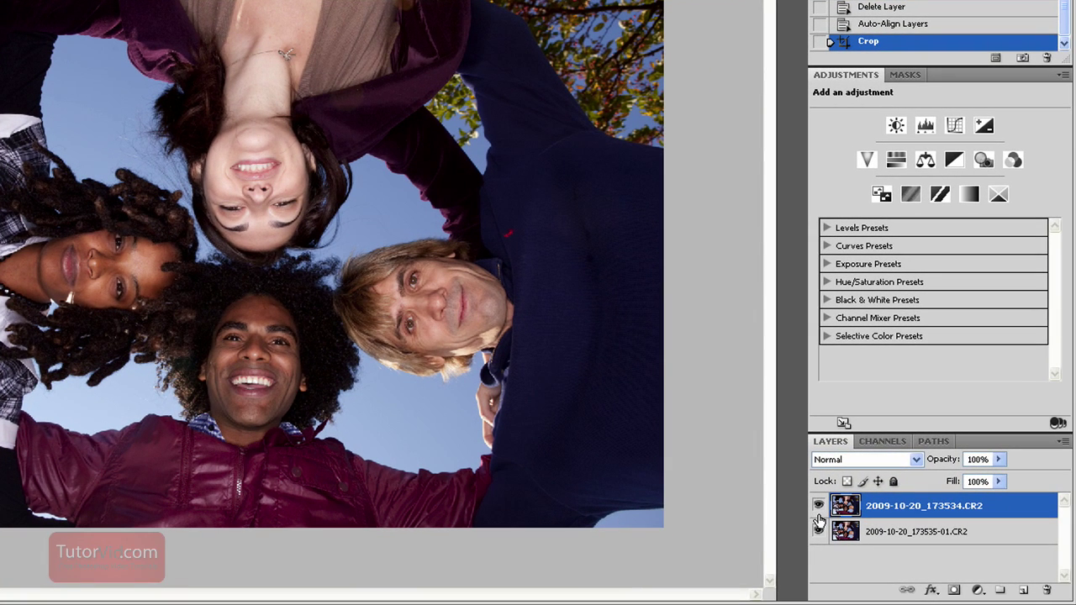
left_click(819, 508)
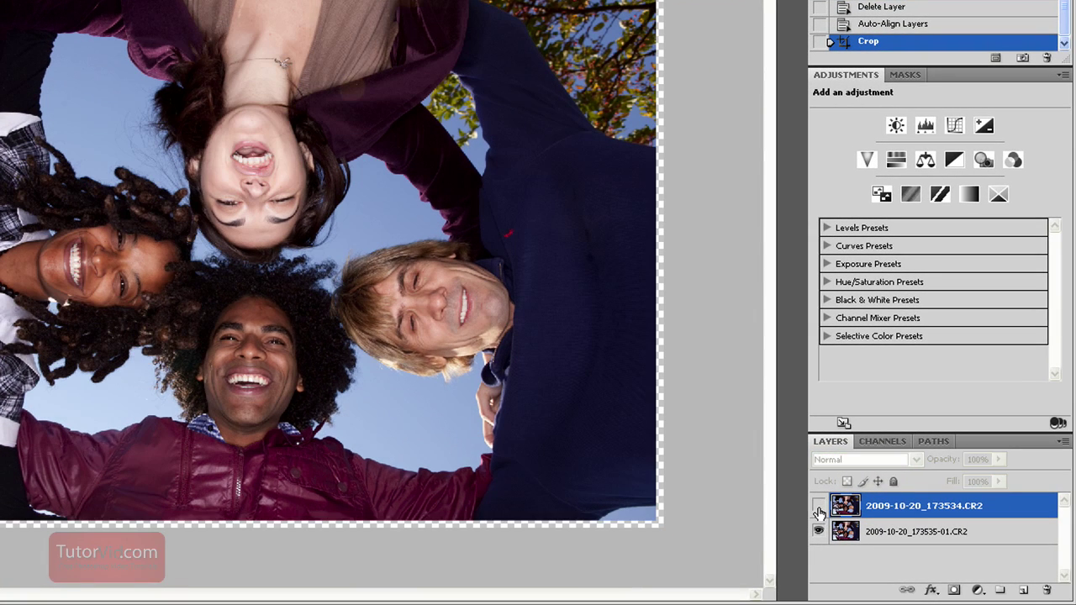
left_click(819, 506)
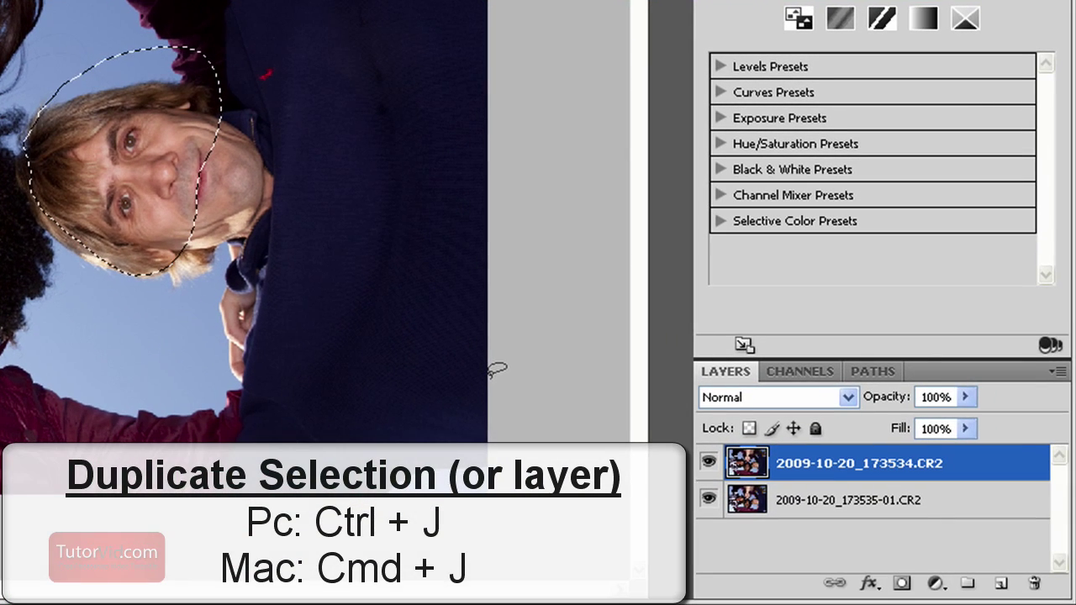
Duplicate the selected head of the blond man onto its own layer, check the cutout in isolation, and name it "right guy".
key("ctrl+j")
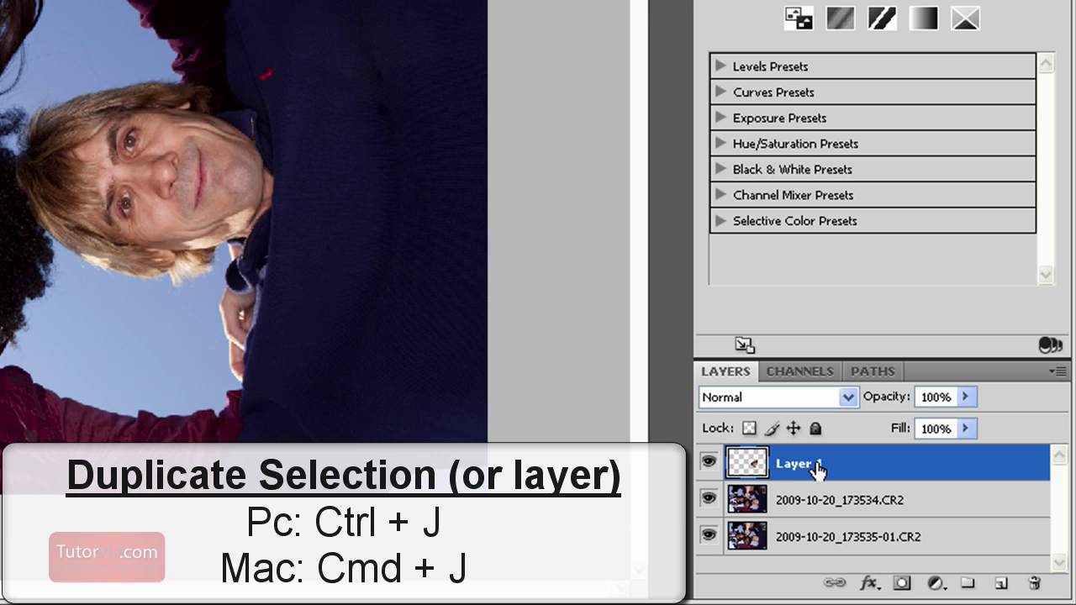
left_click_drag(708, 501, 709, 547)
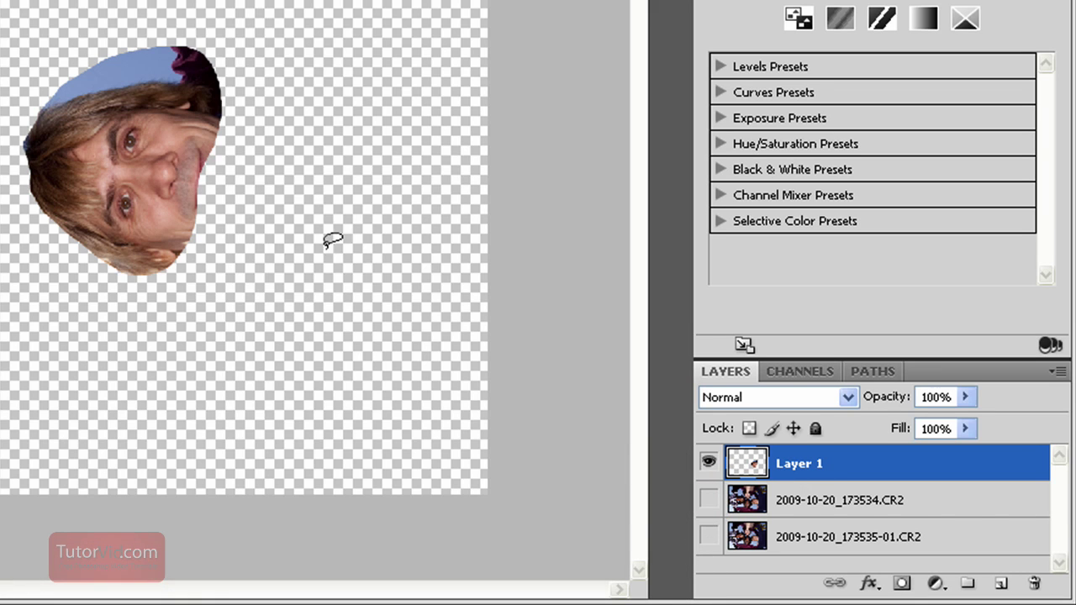
left_click_drag(708, 501, 709, 536)
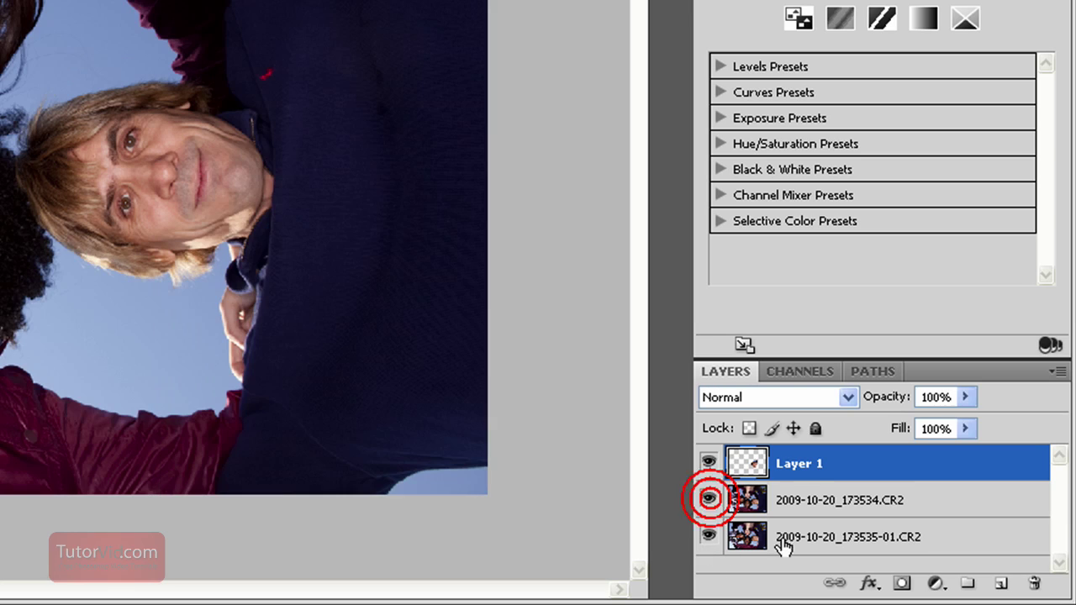
double_click(816, 463)
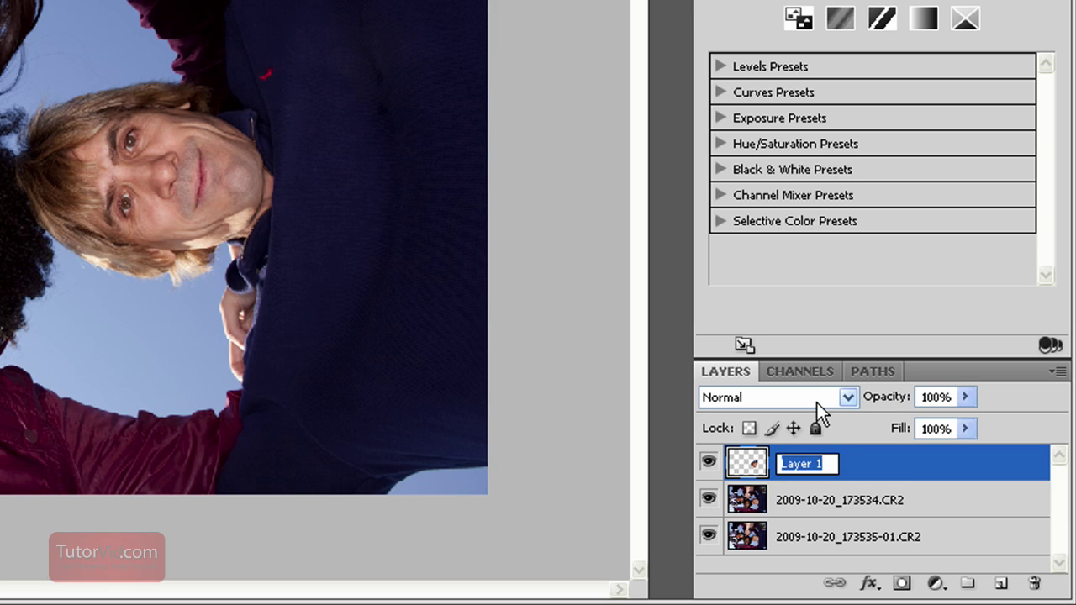
type("right guy")
key("Return")
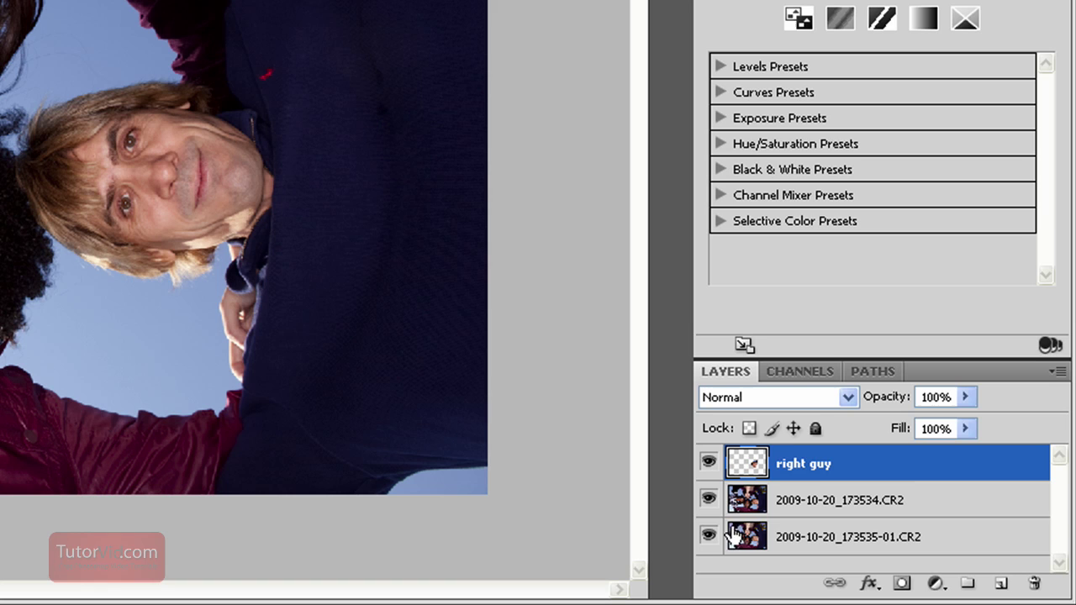
Copy the upside-down woman's head from the 2009-10-20_173534.CR2 layer onto a new layer named "top girl".
left_click(708, 502)
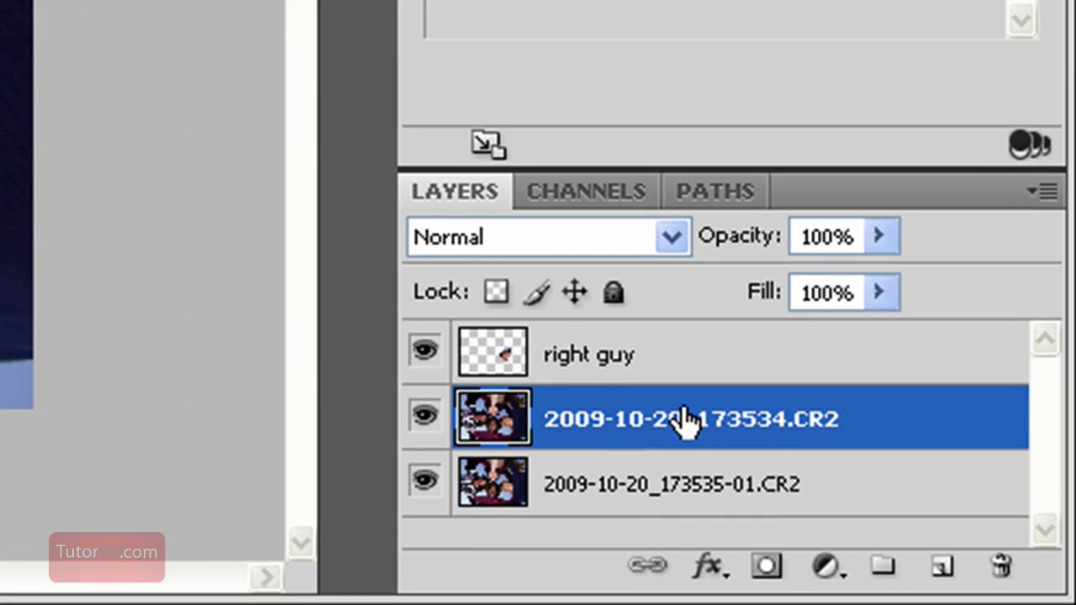
left_click(883, 496)
key("ctrl+j")
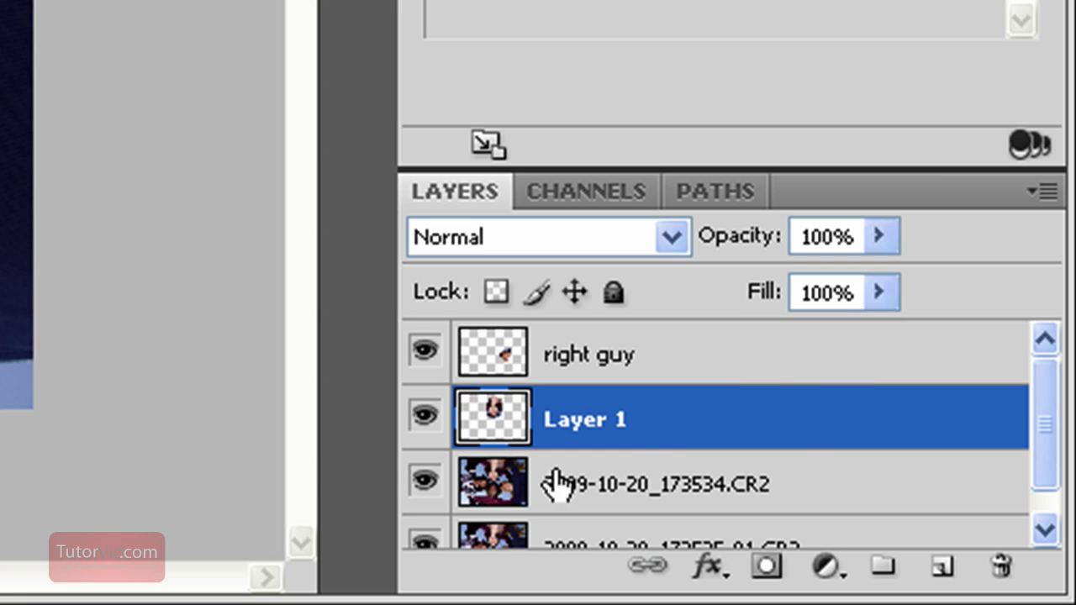
double_click(591, 420)
key("BackSpace")
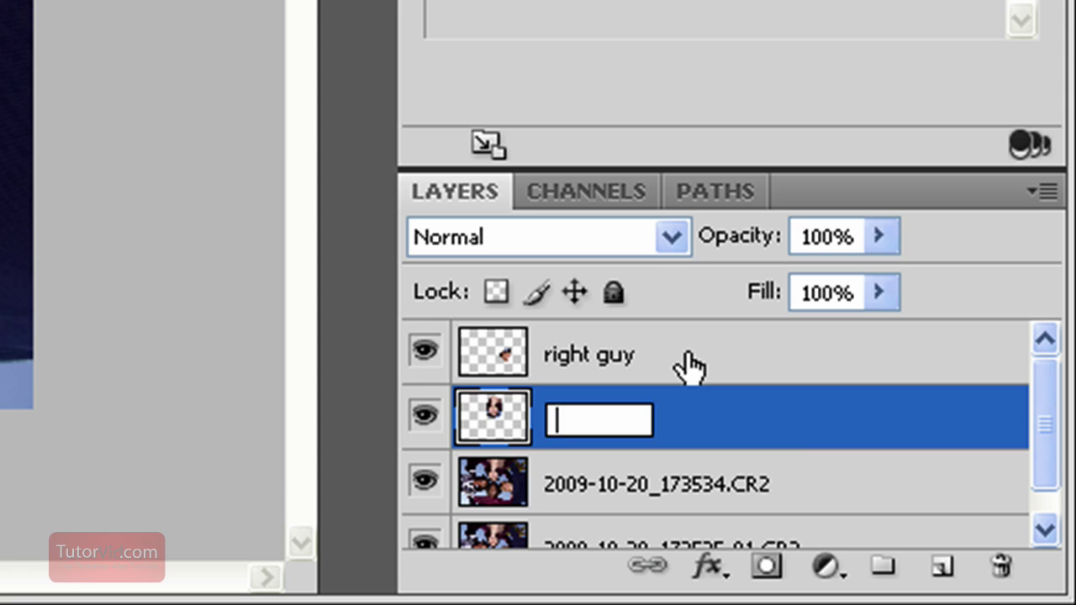
type("top girl")
key("Return")
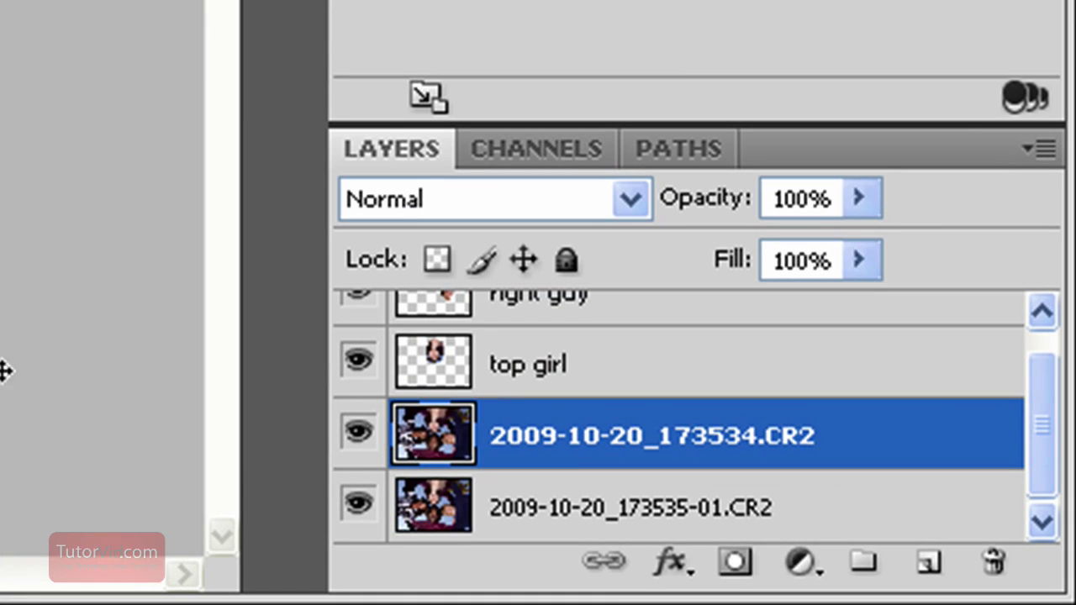
Copy the head of the man in the maroon jacket onto a new layer named "bottom guy".
key("ctrl+j")
left_click(565, 438)
double_click(565, 438)
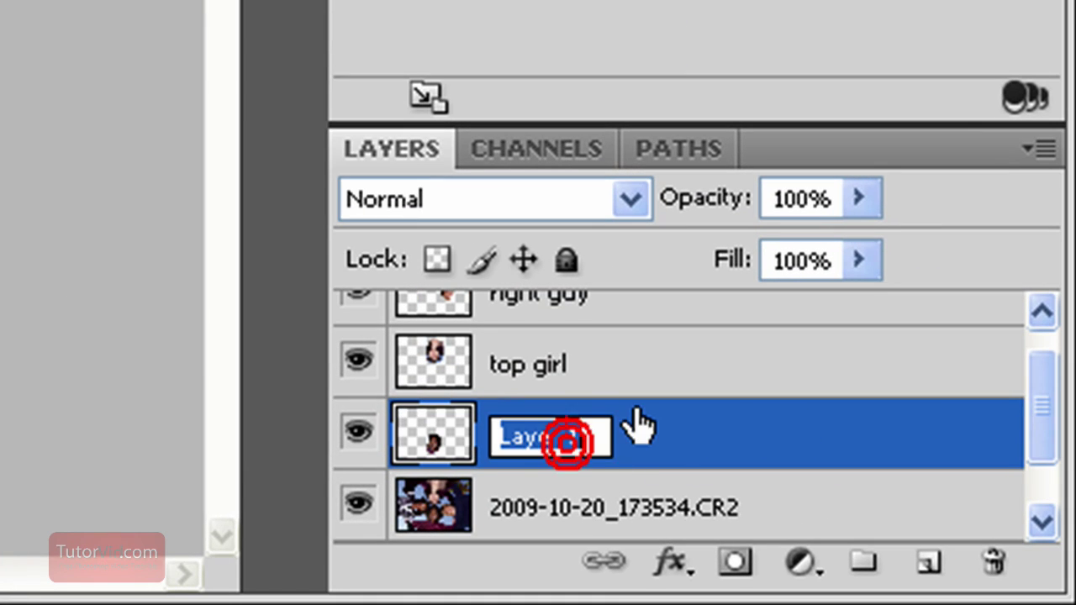
type("bottom guy")
key("Return")
scroll(639, 425, "down", 1)
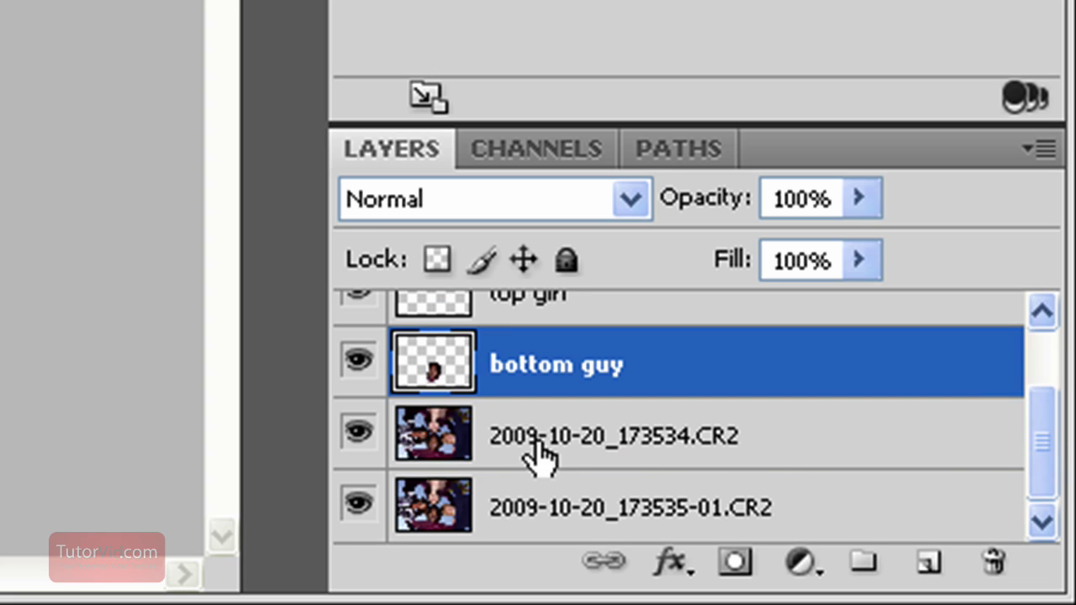
Delete the 2009-10-20_173534.CR2 layer and rename the remaining full photo layer "base layer".
left_click_drag(558, 432, 992, 562)
scroll(1055, 429, "up", 1)
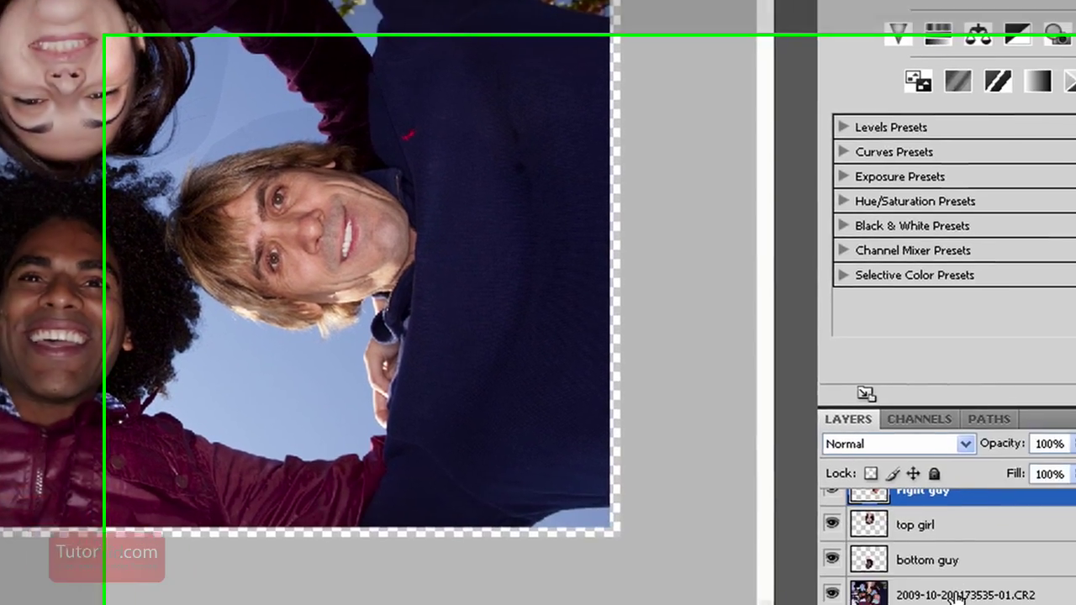
double_click(852, 556)
type("base layer")
key("Return")
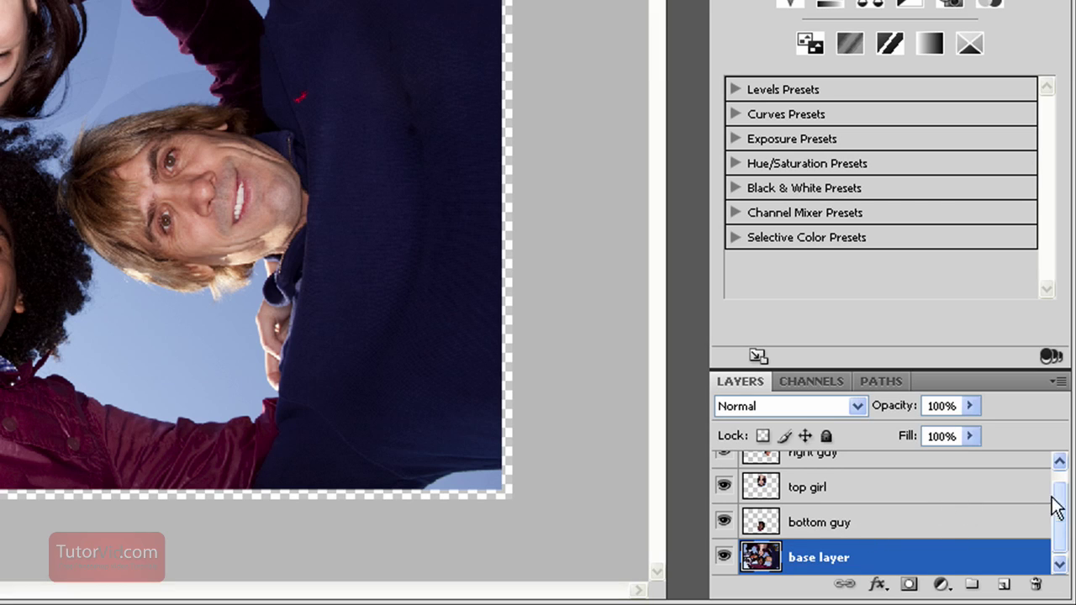
Add a layer mask to the "right guy" layer and set up the Brush tool for painting on it.
left_click_drag(1060, 501, 1060, 491)
left_click(835, 476)
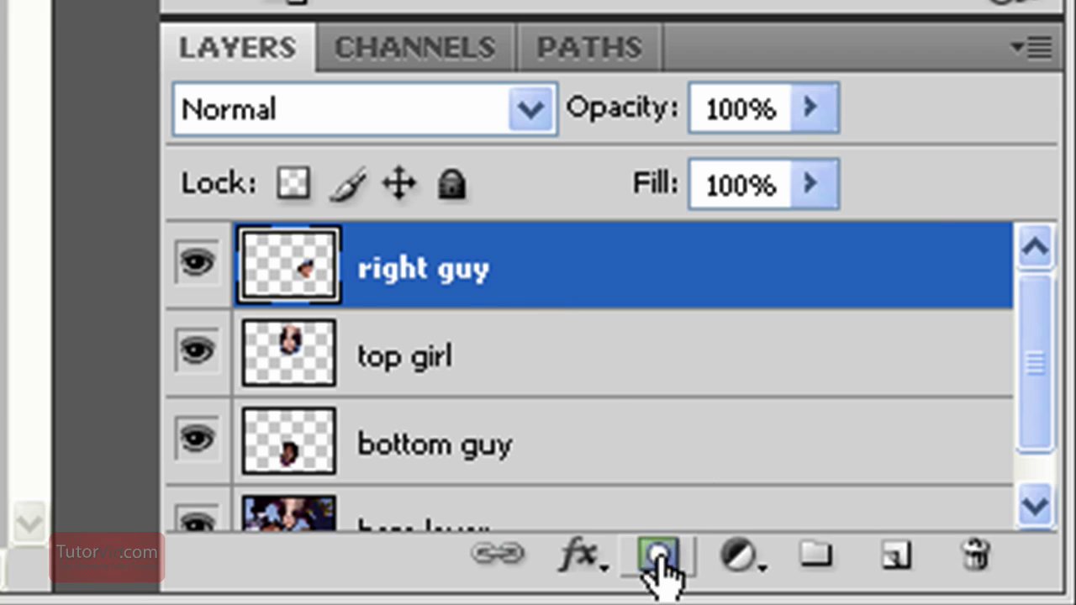
left_click(659, 556)
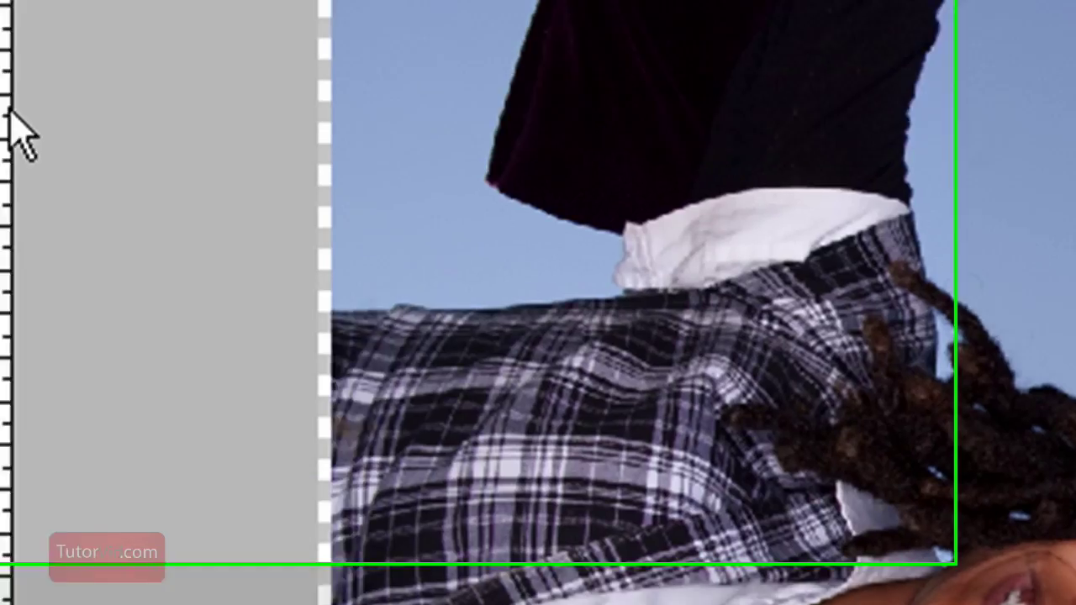
left_click(57, 92)
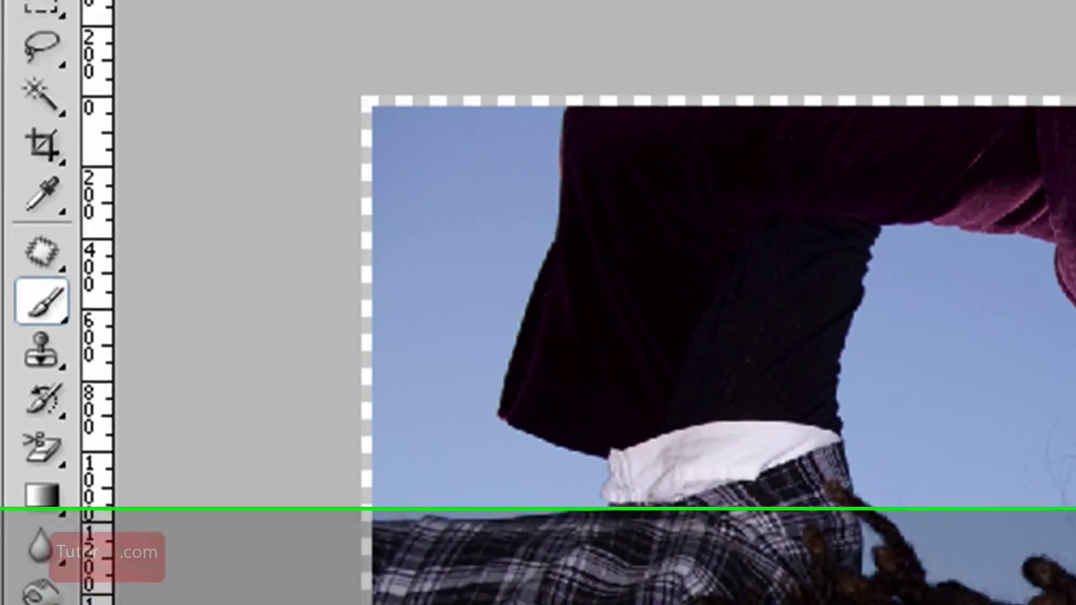
left_click(243, 22)
left_click(51, 253)
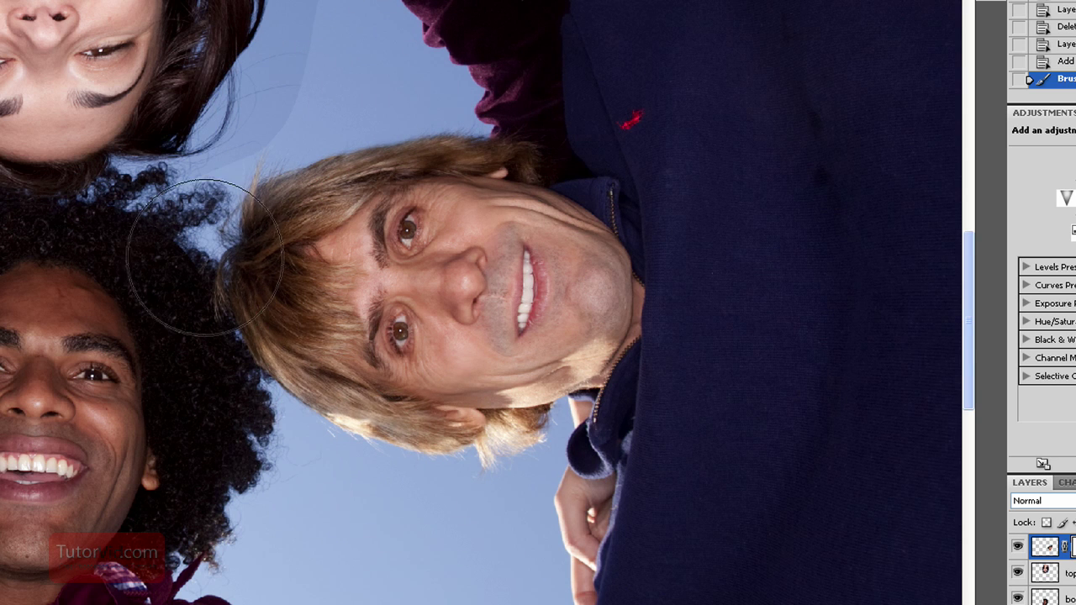
Paint black on the "right guy" mask around the man's head to blend its edges, comparing with the layer hidden.
left_click_drag(476, 297, 471, 282)
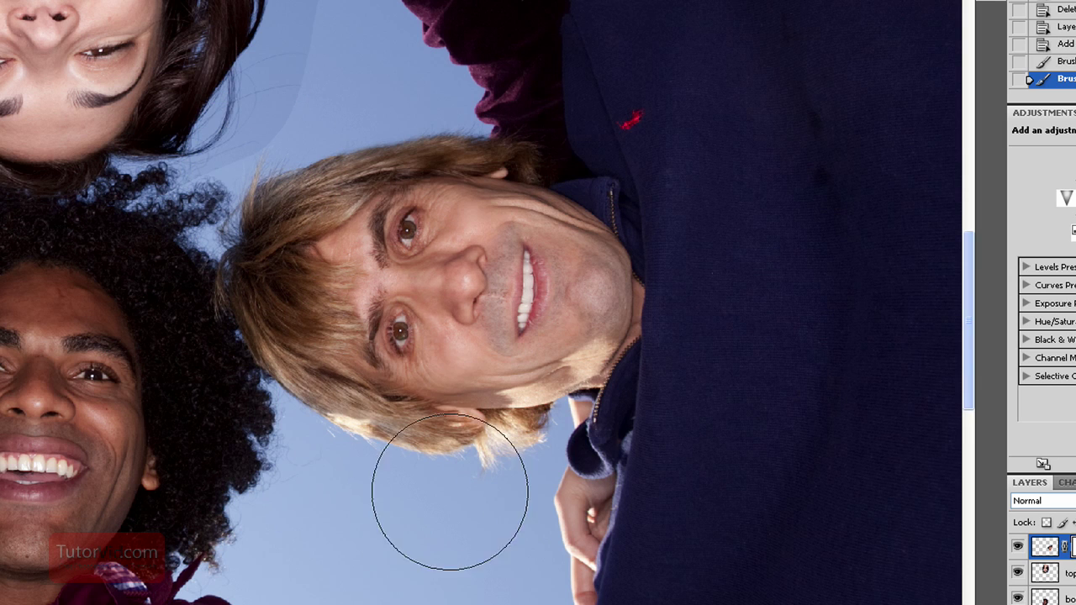
mouse_move(449, 492)
left_mouse_down()
mouse_move(207, 384)
mouse_move(454, 98)
mouse_move(471, 58)
mouse_move(443, 57)
left_mouse_up()
left_click(538, 469)
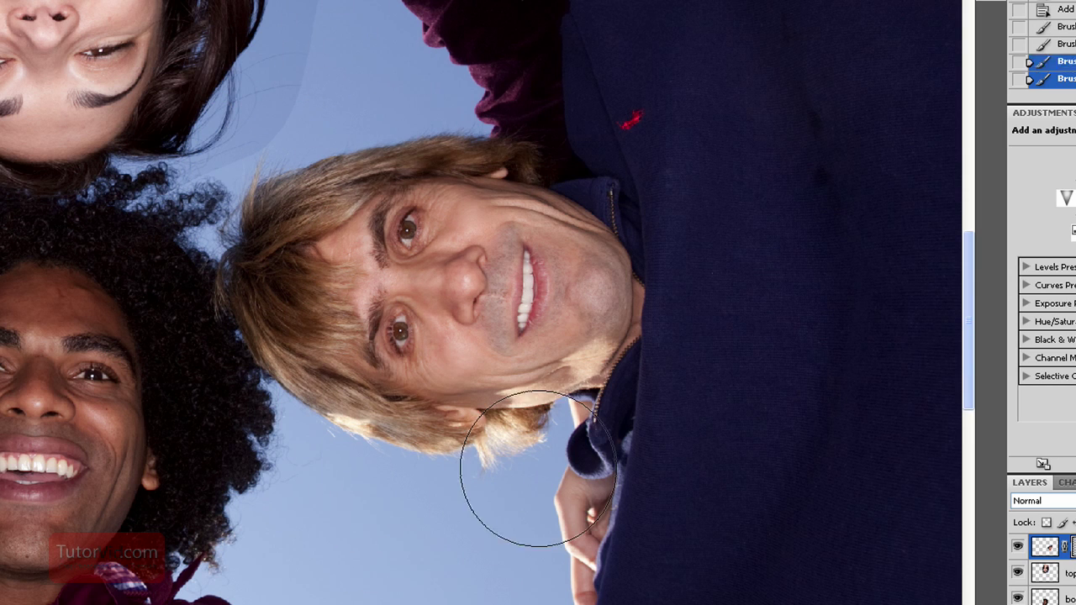
left_click(1018, 548)
left_click(1018, 548)
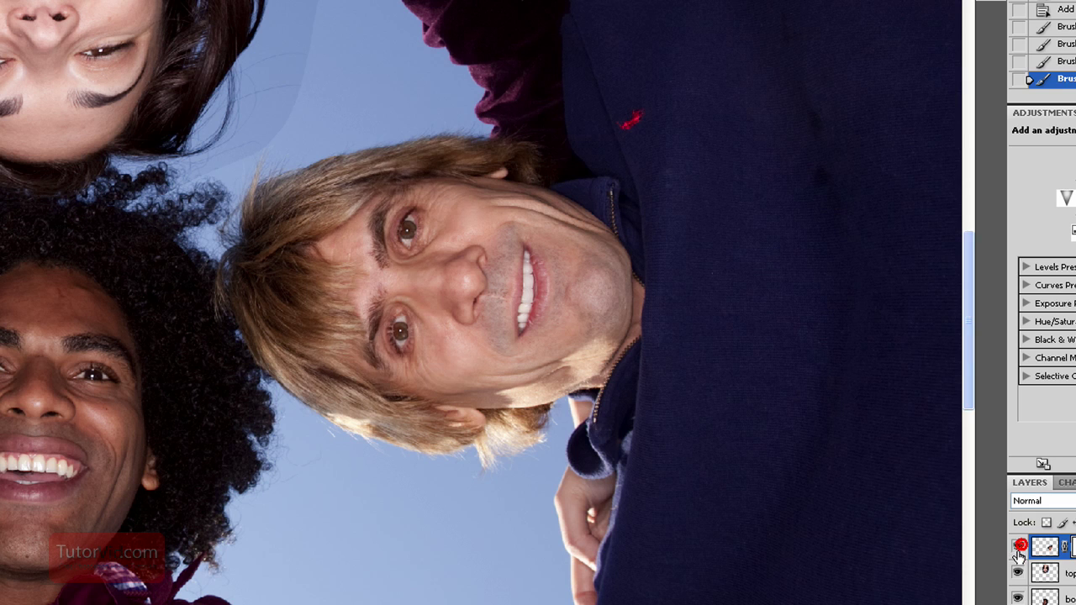
left_click(311, 392)
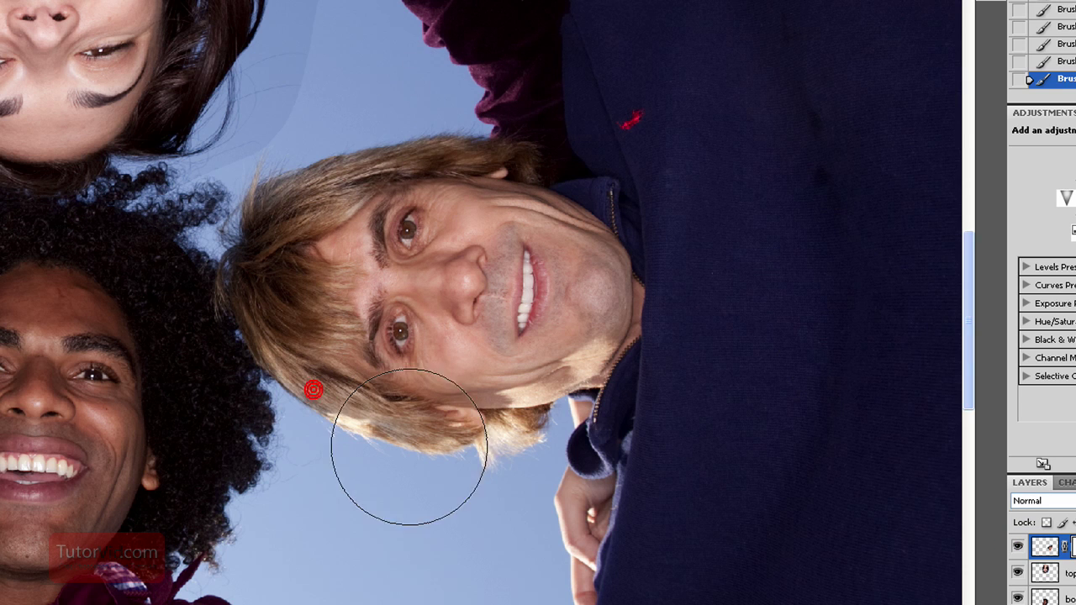
left_click(1019, 548)
left_click(1019, 548)
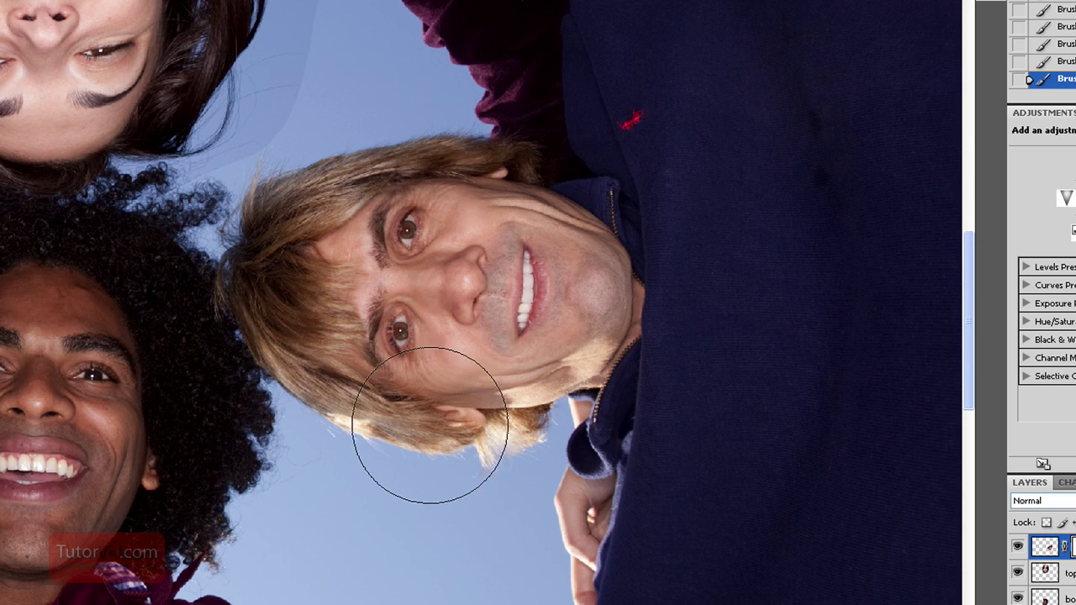
Add a layer mask to the "top girl" layer and paint black on it around the woman's chin and neck.
left_click_drag(379, 247, 768, 586)
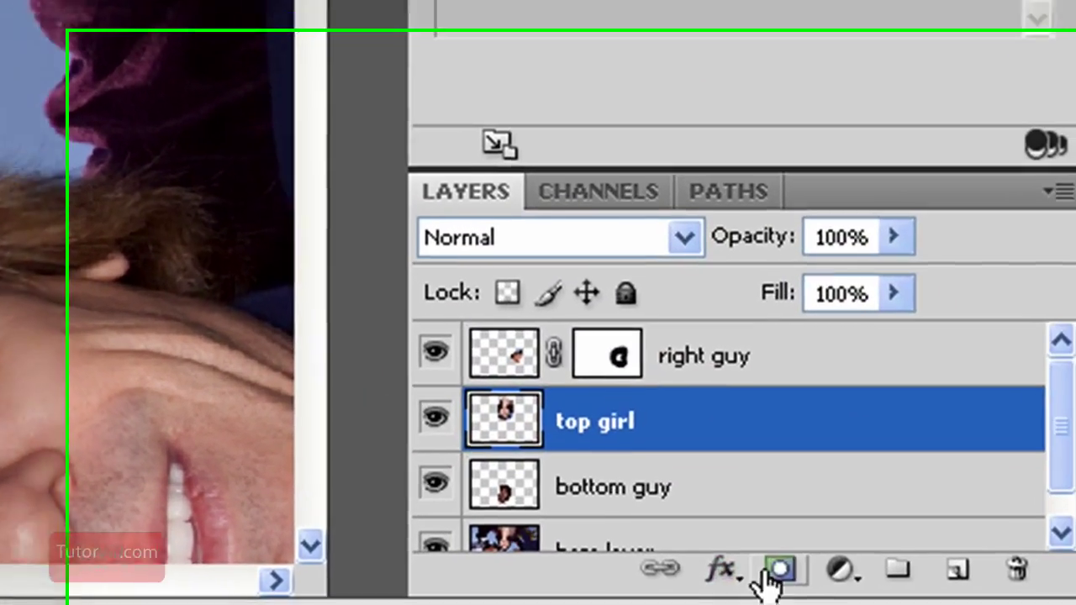
left_click(774, 569)
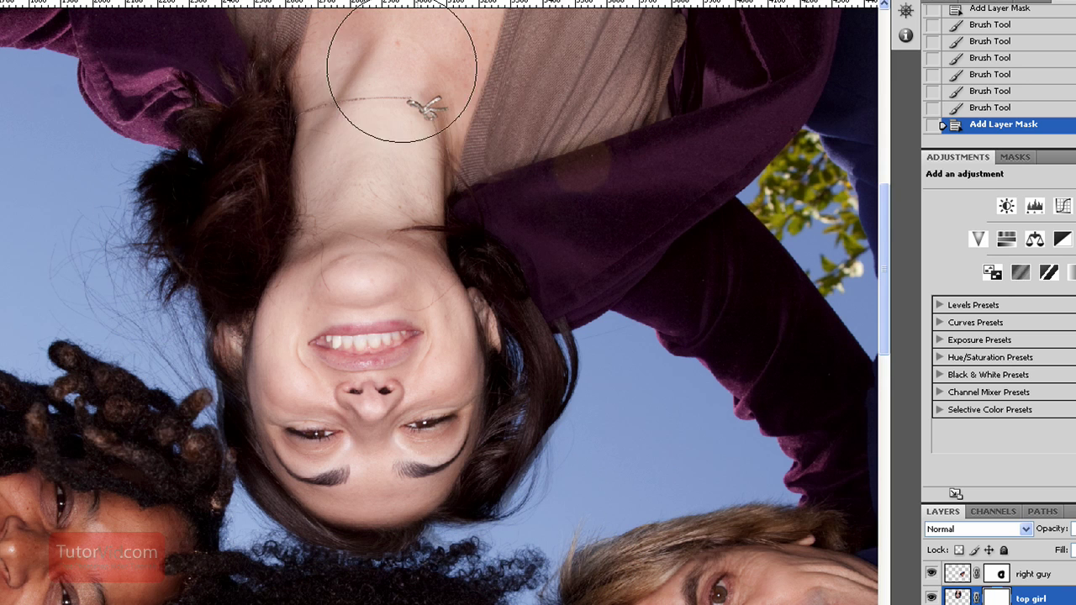
left_click(328, 200)
left_click(306, 204)
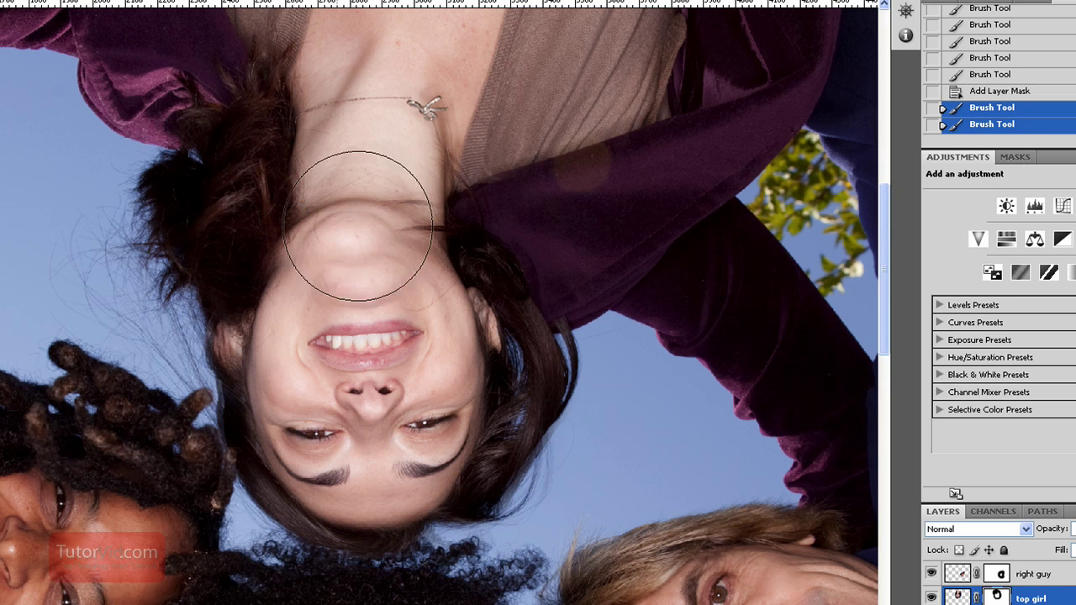
Swap the foreground and background colors and paint white on the "top girl" mask to restore her chin and neck.
key("x")
left_click(415, 260)
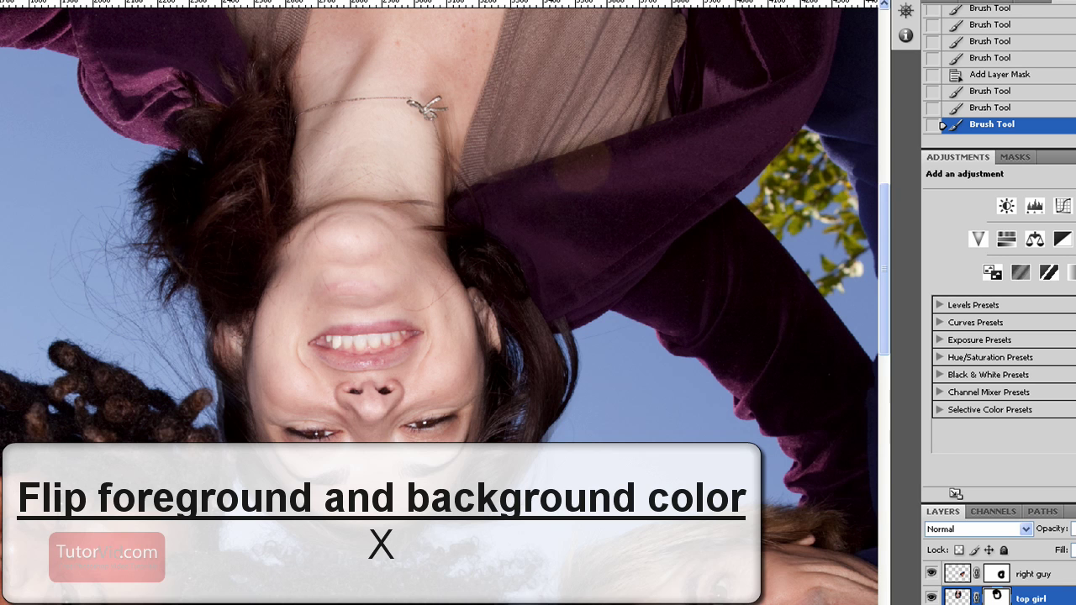
mouse_move(364, 152)
left_mouse_down()
mouse_move(478, 195)
mouse_move(329, 80)
mouse_move(440, 117)
left_mouse_up()
left_click_drag(386, 71, 251, 73)
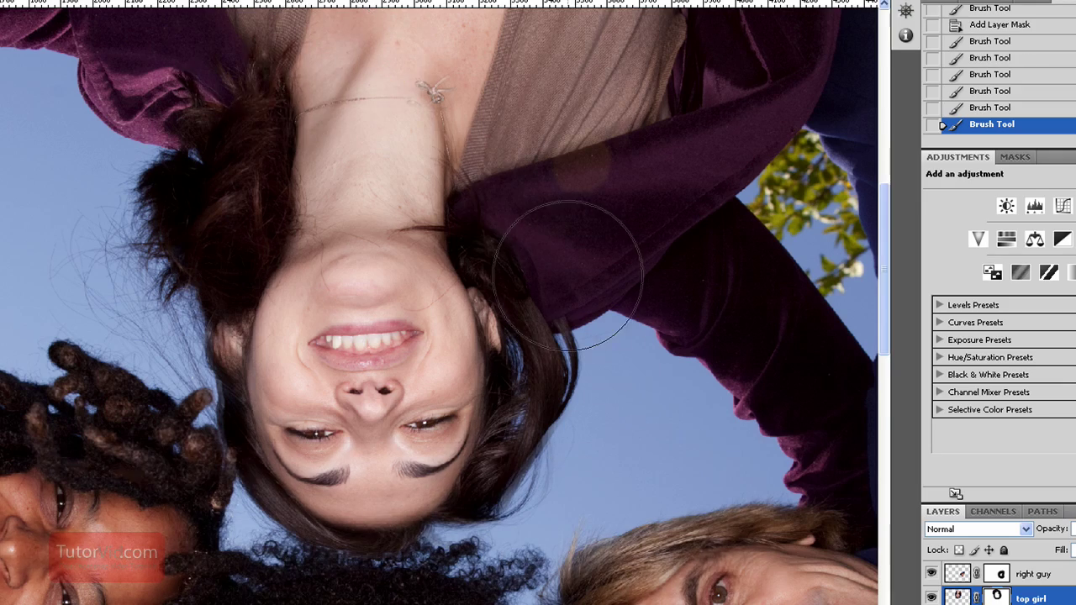
Align the "bottom guy" head with the base photo using the Move tool at reduced opacity, and restore the layer to 100% opacity.
key("space")
left_click_drag(540, 516, 577, 292)
left_click_drag(538, 590, 551, 454)
scroll(552, 454, "down", 2)
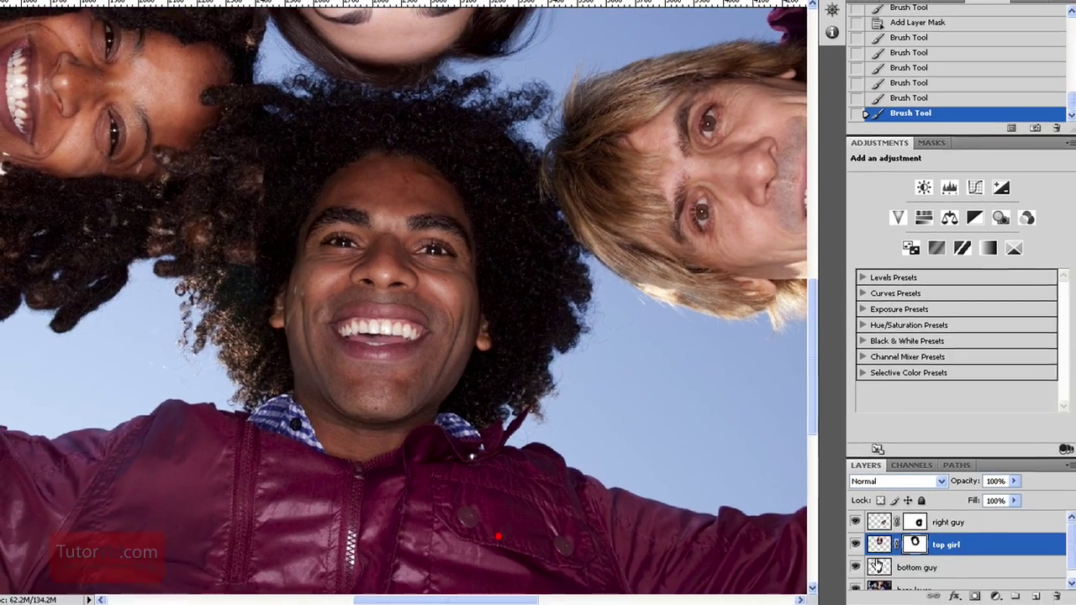
left_click(925, 564)
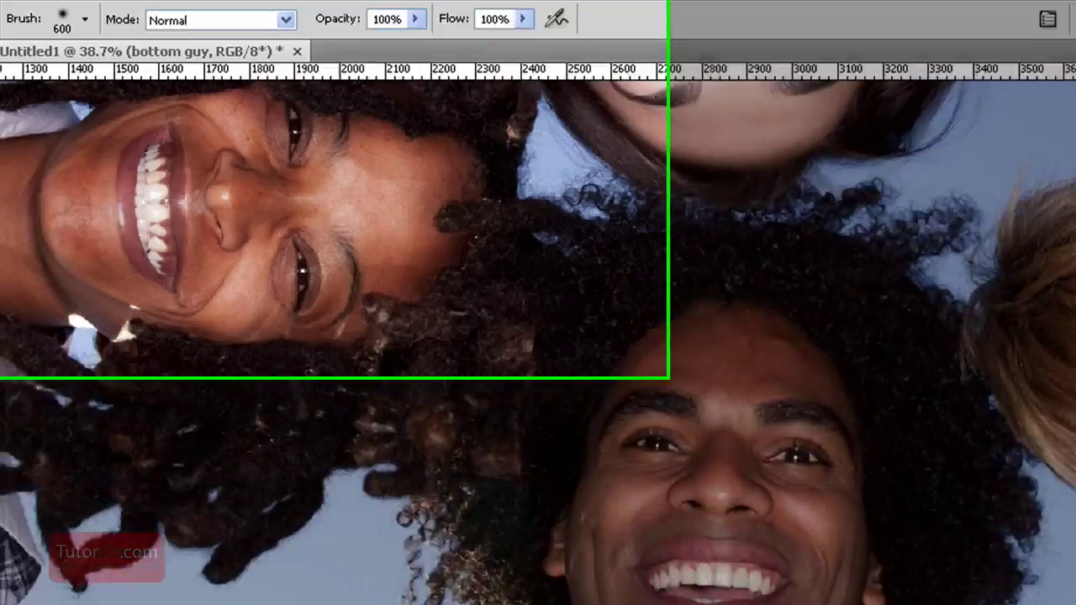
left_click(31, 180)
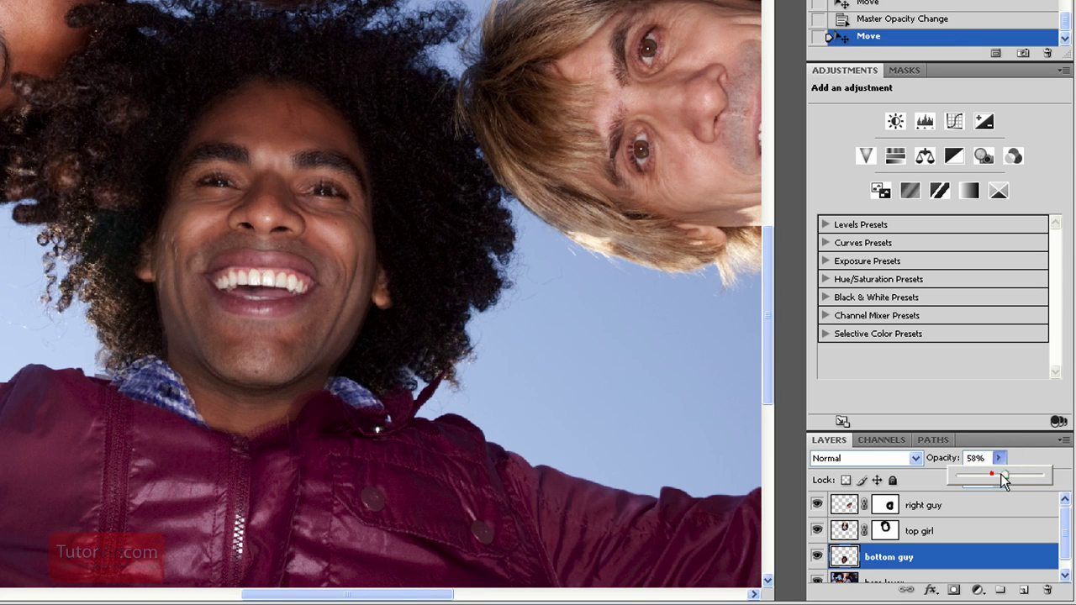
left_click_drag(1003, 477, 1047, 477)
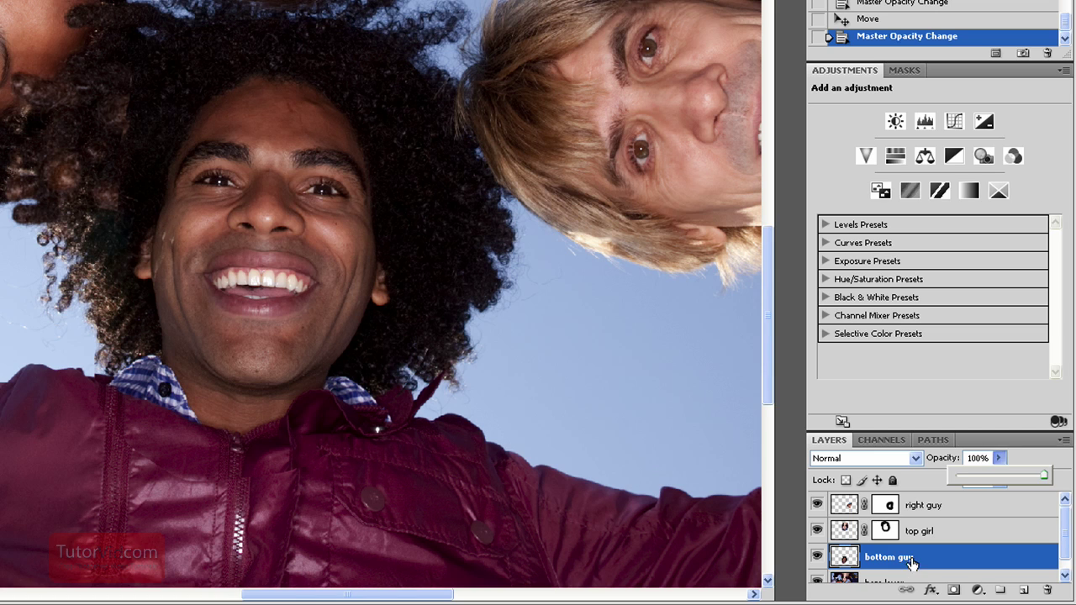
Add a layer mask to the "bottom guy" layer and paint black around his head to blend the collar and jacket.
left_click(954, 589)
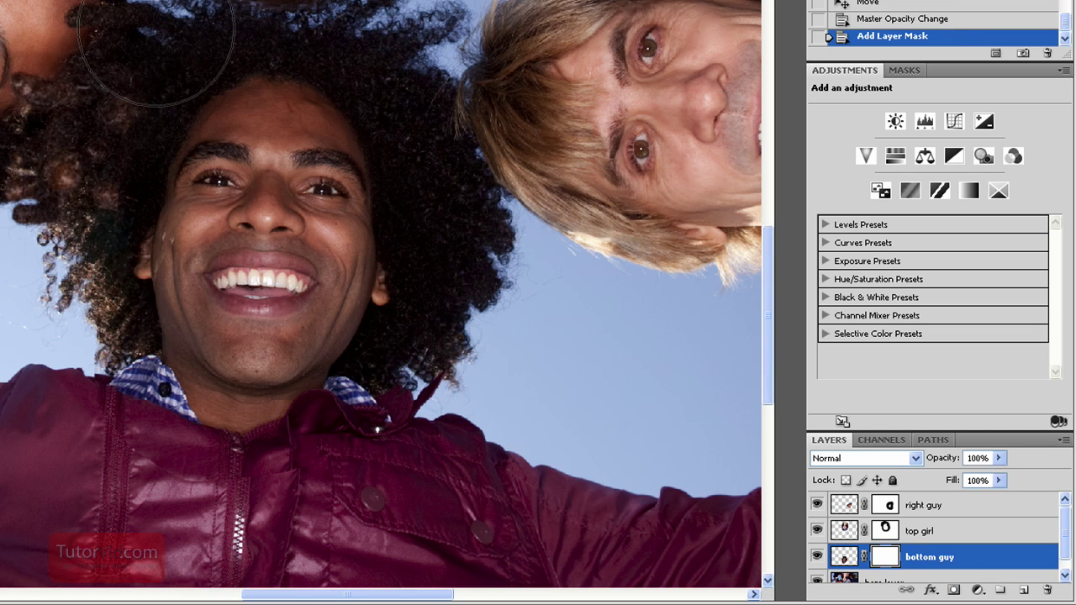
mouse_move(387, 471)
left_mouse_down()
mouse_move(439, 464)
mouse_move(167, 482)
mouse_move(77, 343)
mouse_move(55, 297)
mouse_move(81, 124)
mouse_move(117, 25)
mouse_move(81, 278)
mouse_move(124, 233)
mouse_move(120, 290)
mouse_move(153, 404)
mouse_move(192, 454)
left_mouse_up()
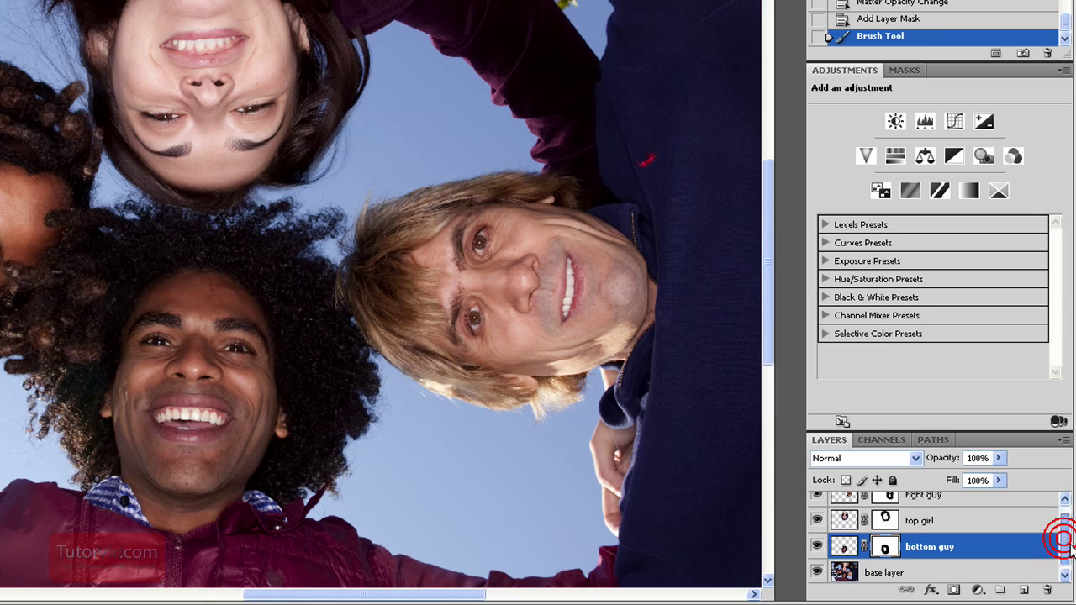
Compare the blended group photo with the original by hiding and showing the three head layers above the base layer.
left_click_drag(1064, 538, 1064, 528)
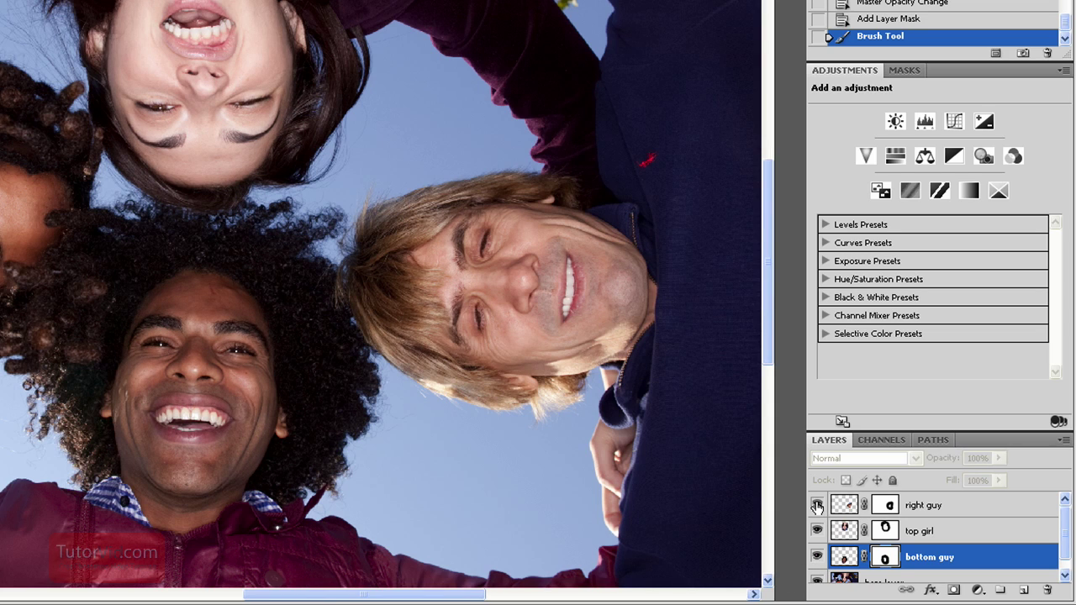
left_click(817, 506)
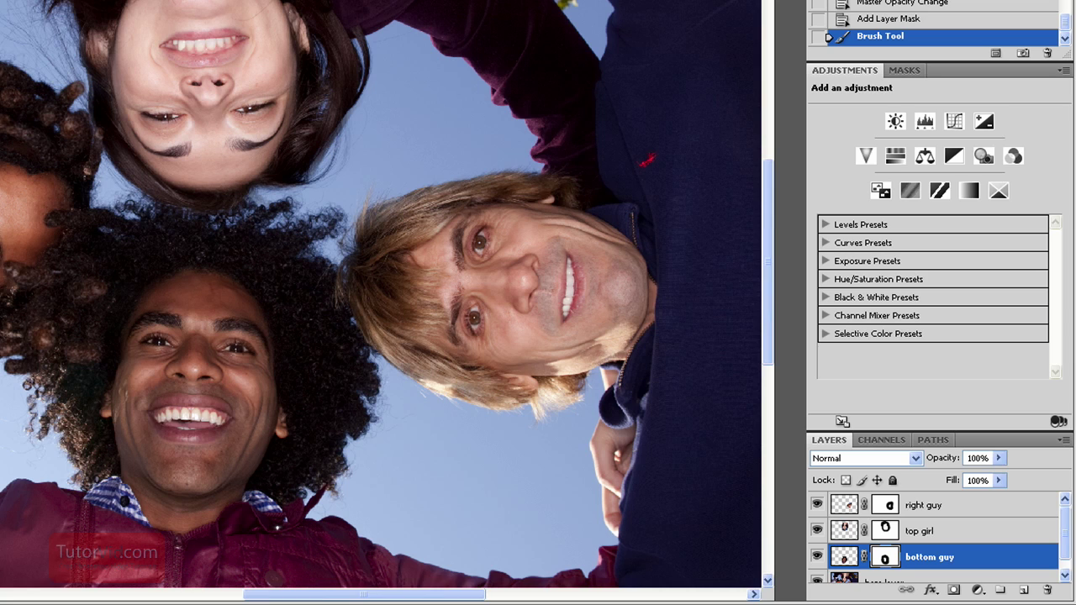
left_click_drag(1066, 529, 1060, 560)
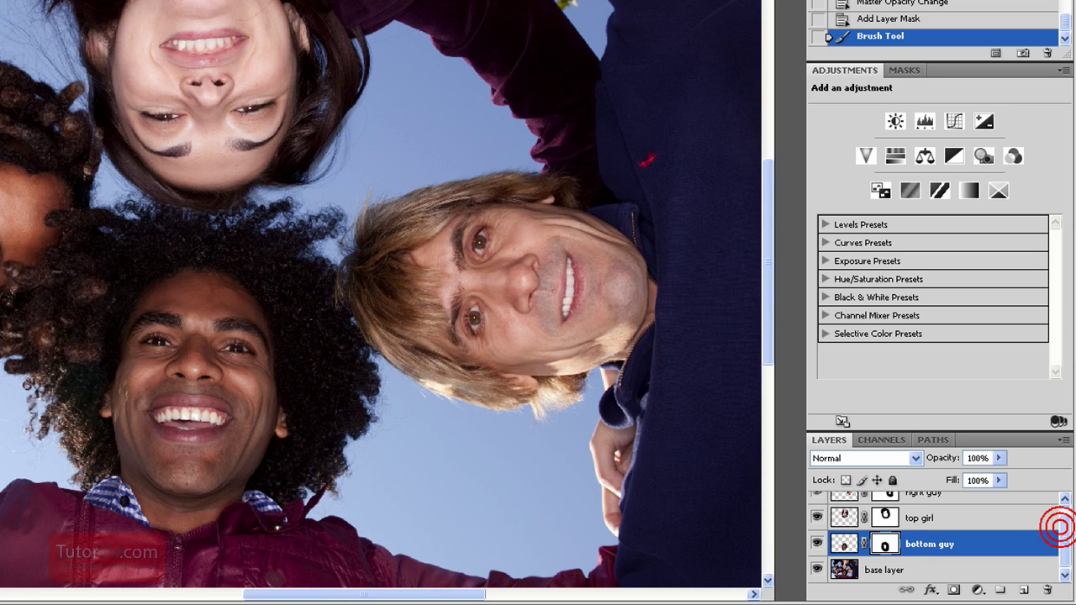